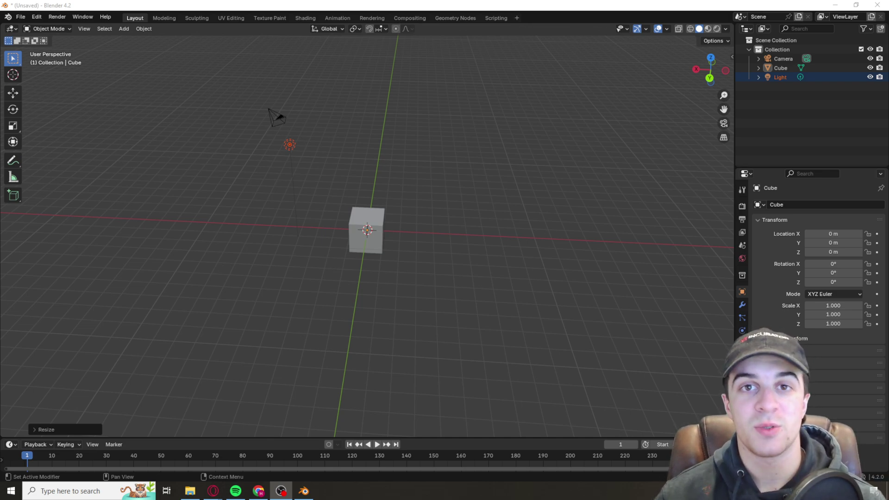
# - Switch from Blender to the Poly Haven Clay Roof Tiles 02 page in Opera
pyautogui.hotkey('alt', 'Tab')
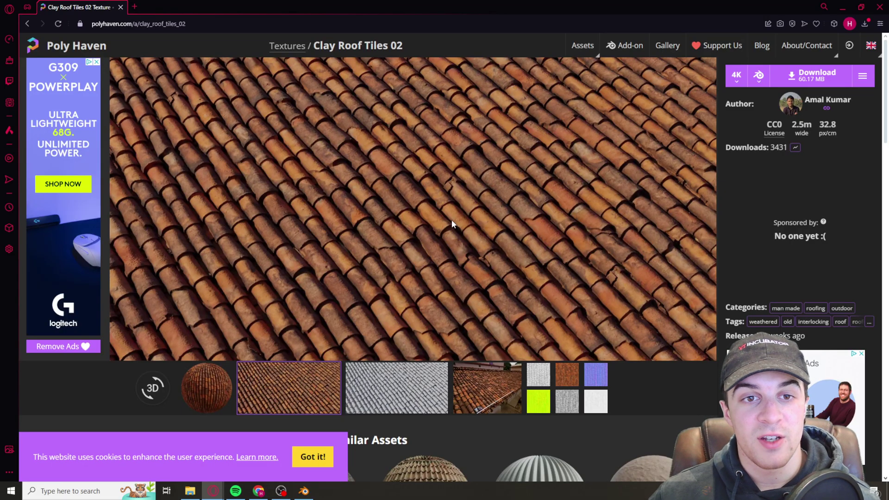
pyautogui.click(287, 44)
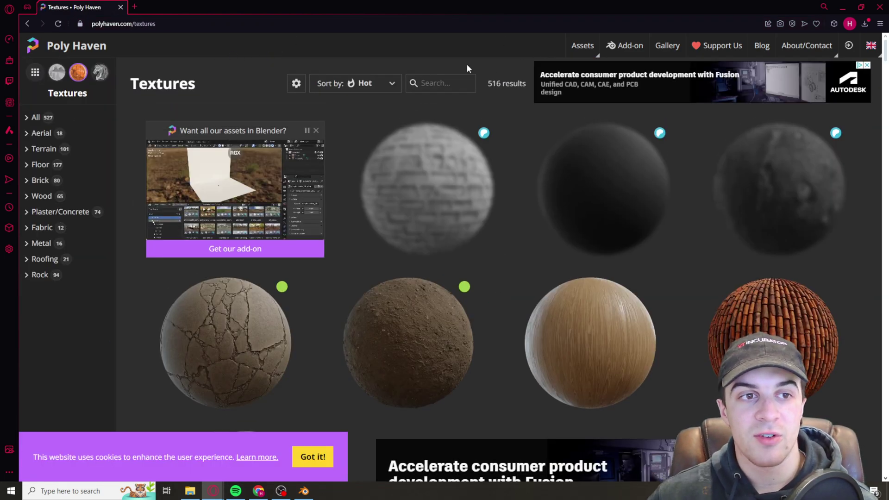
pyautogui.scroll(-2, 641, 253)
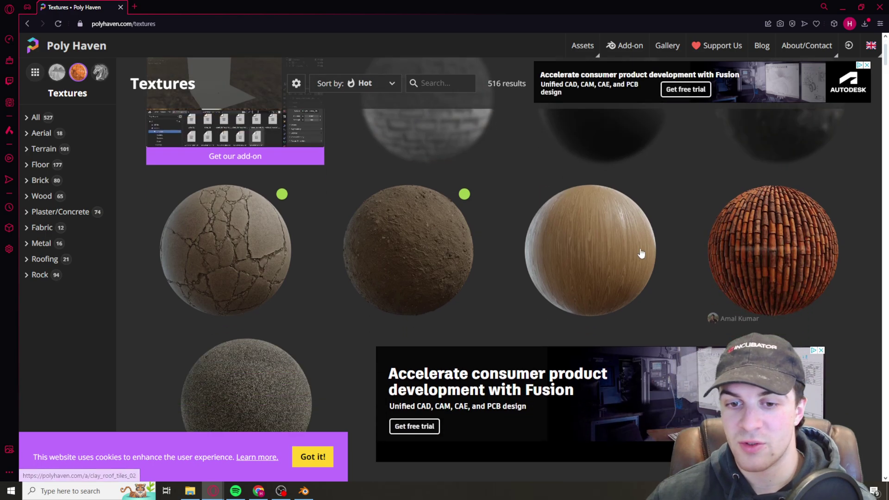
pyautogui.scroll(-11, 292, 246)
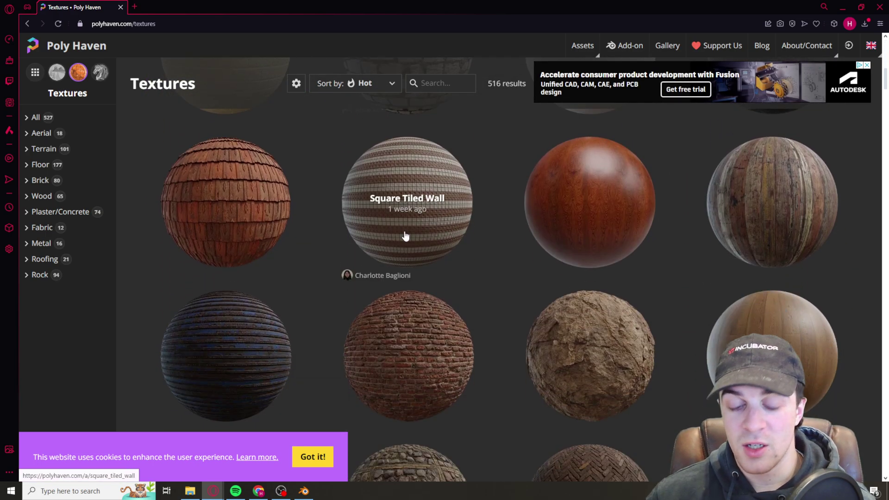
pyautogui.scroll(-8, 405, 236)
pyautogui.scroll(2, 278, 284)
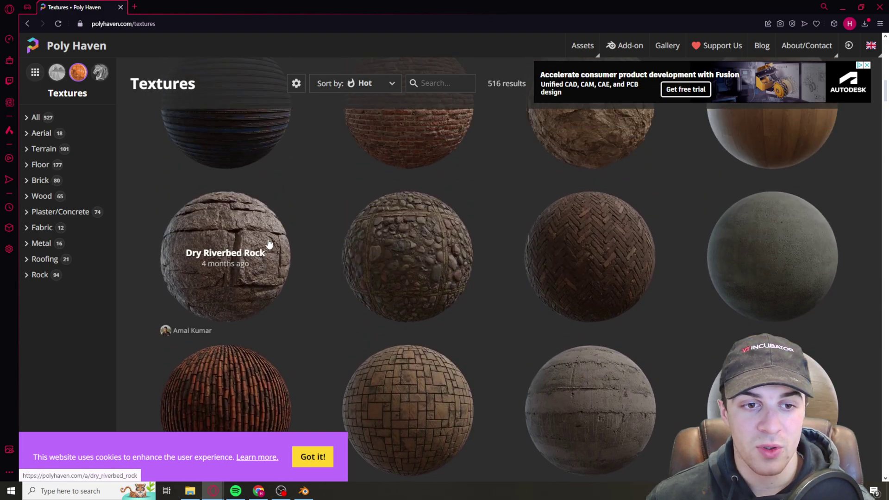
pyautogui.scroll(15, 268, 243)
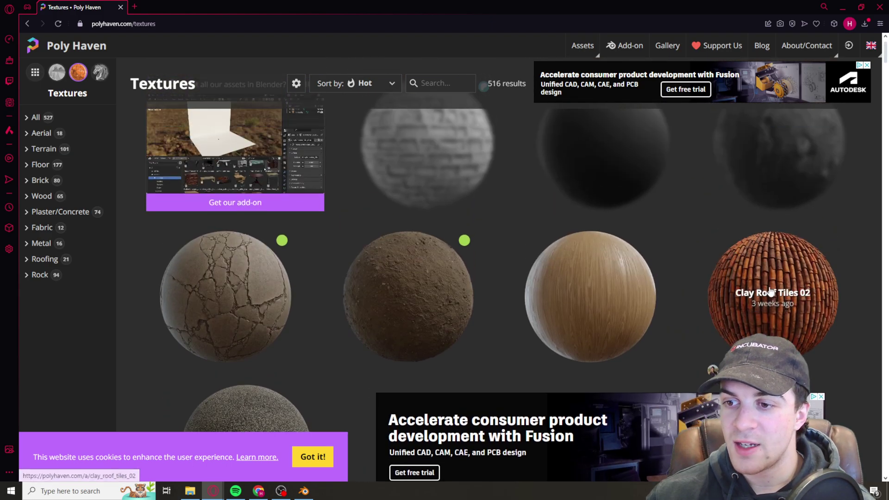
pyautogui.click(770, 290)
pyautogui.scroll(-3, 554, 290)
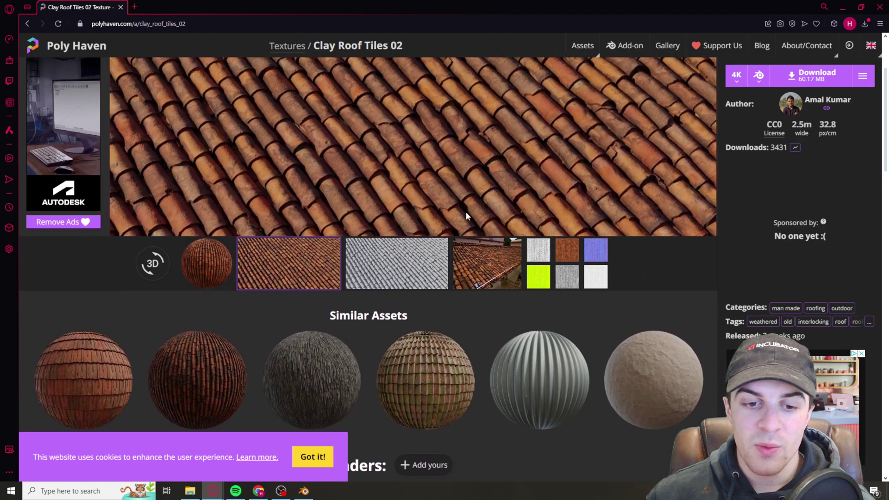
pyautogui.scroll(3, 466, 215)
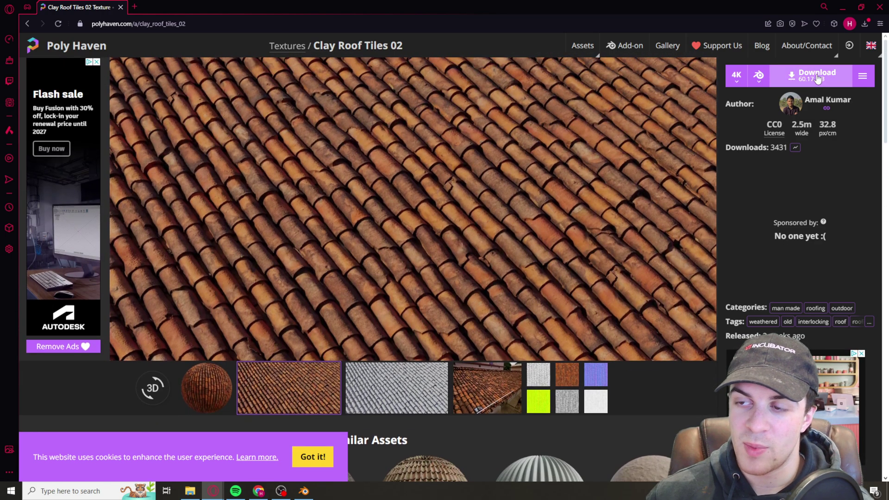
pyautogui.moveTo(808, 45)
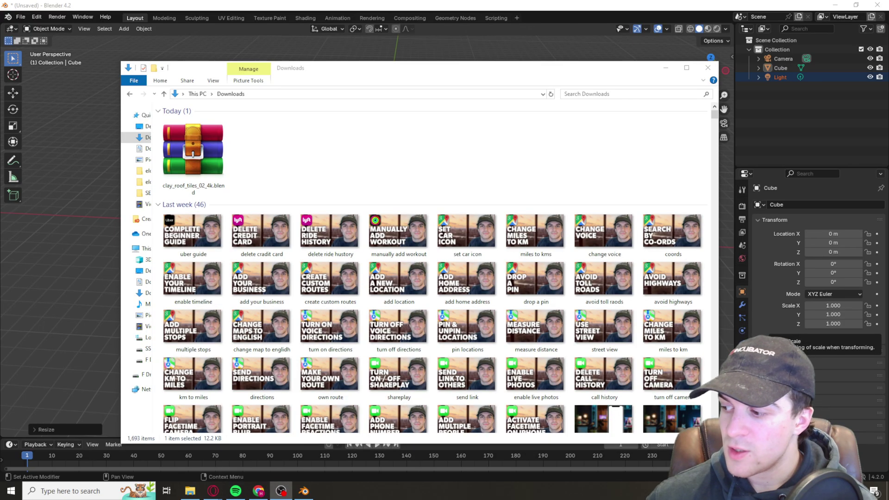
# - Bring up the context menu for clay_roof_tiles_02_4k.blend in Downloads, then dismiss it unused
pyautogui.rightClick(204, 155)
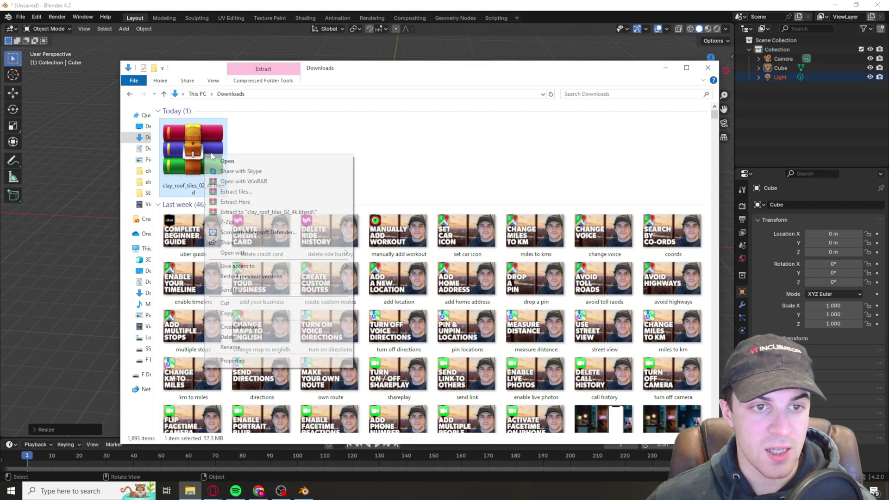
pyautogui.click(273, 144)
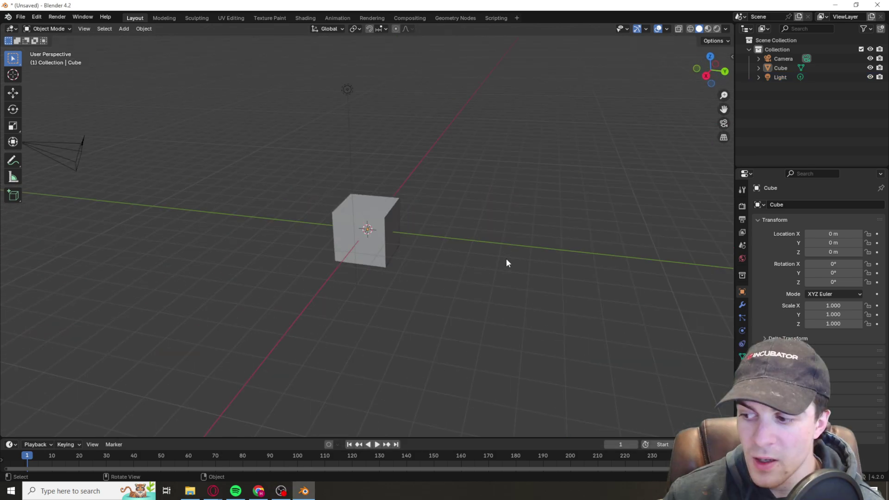
# - Back in Blender, orbit out of camera view and add a mesh plane
pyautogui.press('KP_0')
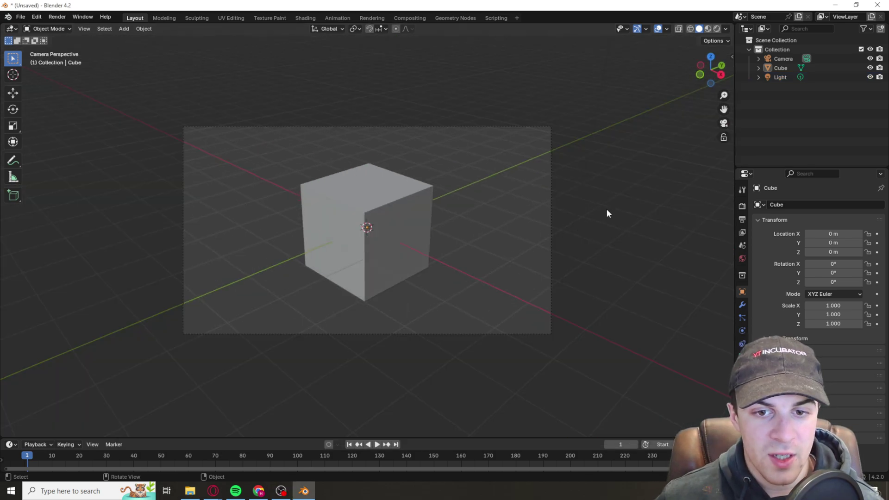
pyautogui.scroll(-3, 607, 213)
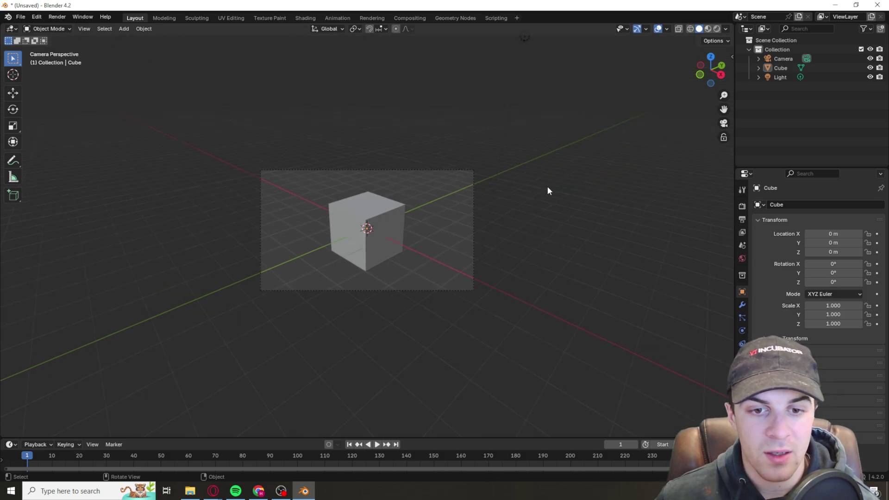
pyautogui.moveTo(547, 191); pyautogui.dragTo(649, 248, button='middle')
pyautogui.click(124, 28)
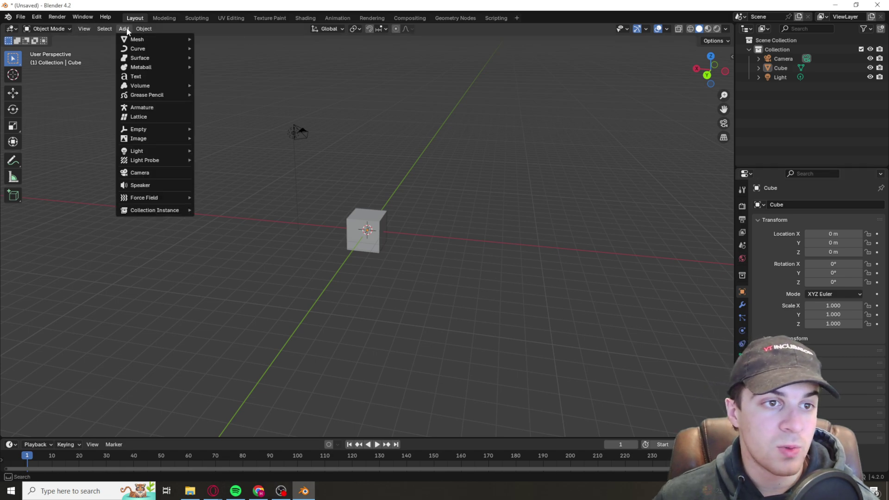
pyautogui.moveTo(130, 42)
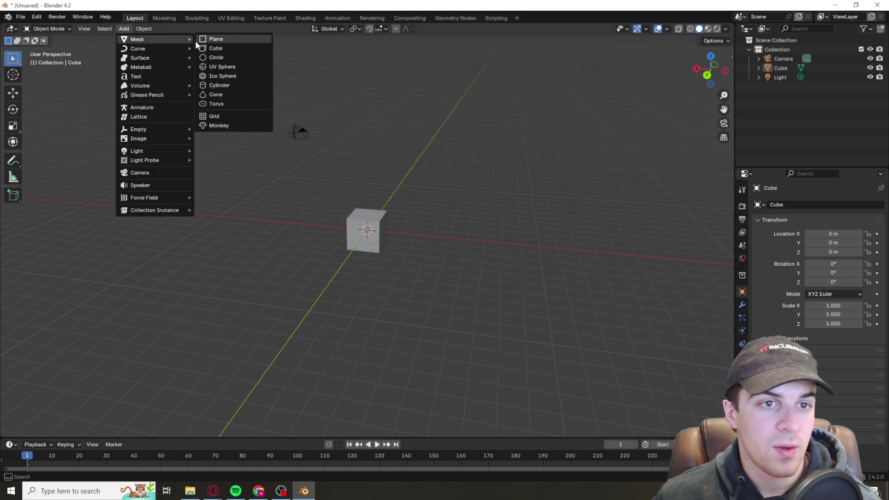
pyautogui.click(228, 42)
# - Delete the default cube and select the new plane
pyautogui.press('g')
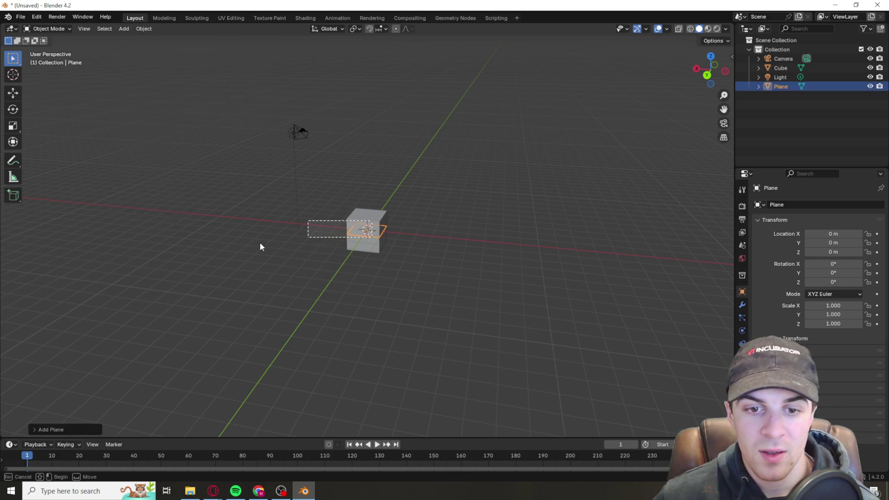
pyautogui.press('Escape')
pyautogui.click(373, 218)
pyautogui.press('Delete')
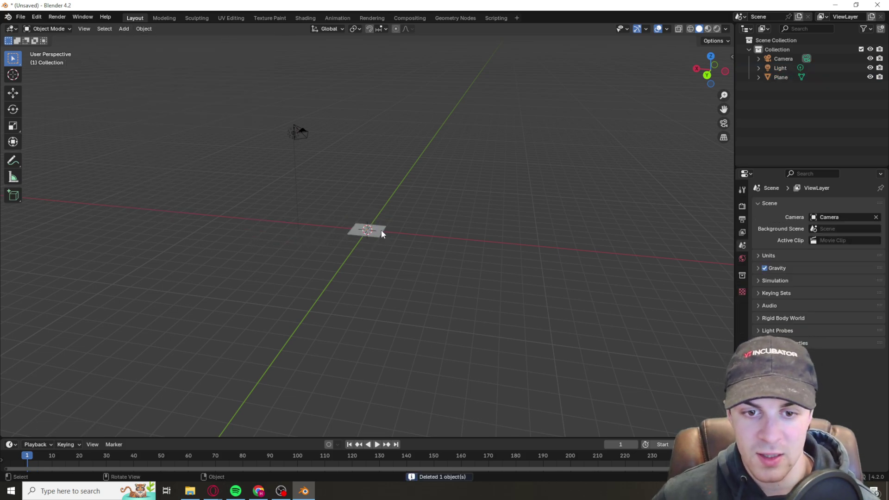
pyautogui.click(380, 230)
pyautogui.moveTo(431, 233); pyautogui.dragTo(410, 248, button='middle')
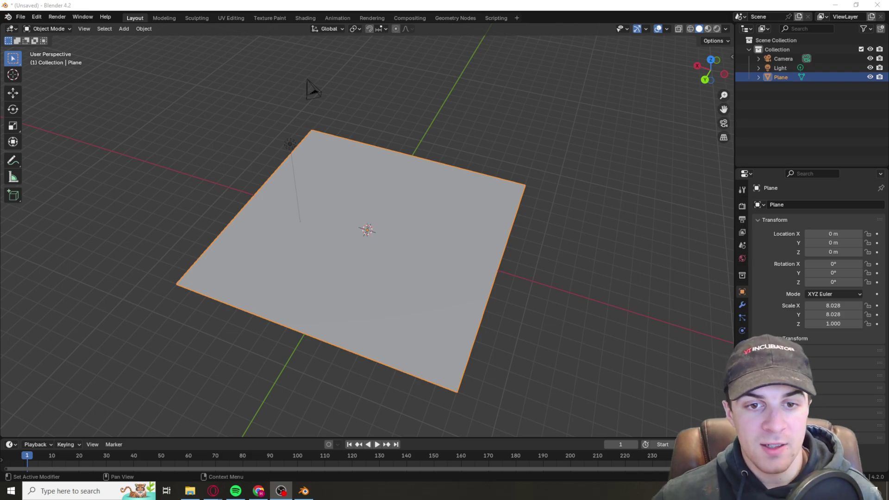
# - Switch the plane to Edit Mode and subdivide its mesh
pyautogui.click(57, 30)
pyautogui.click(53, 50)
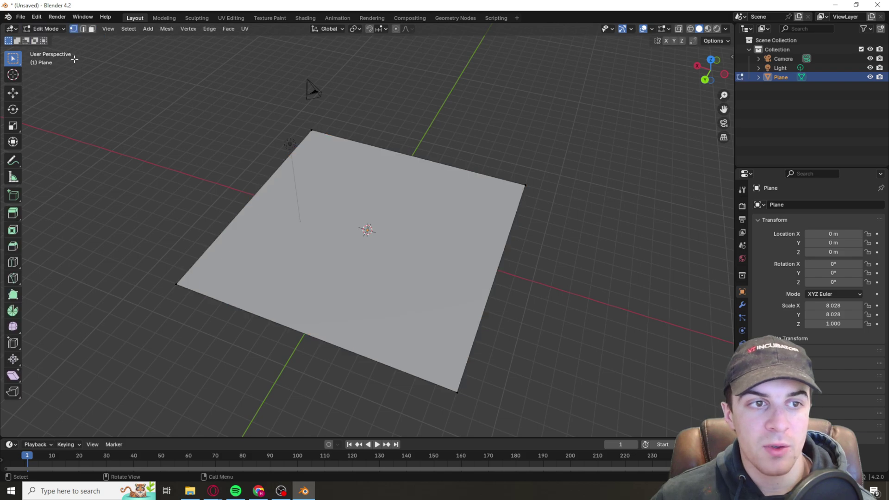
pyautogui.rightClick(340, 183)
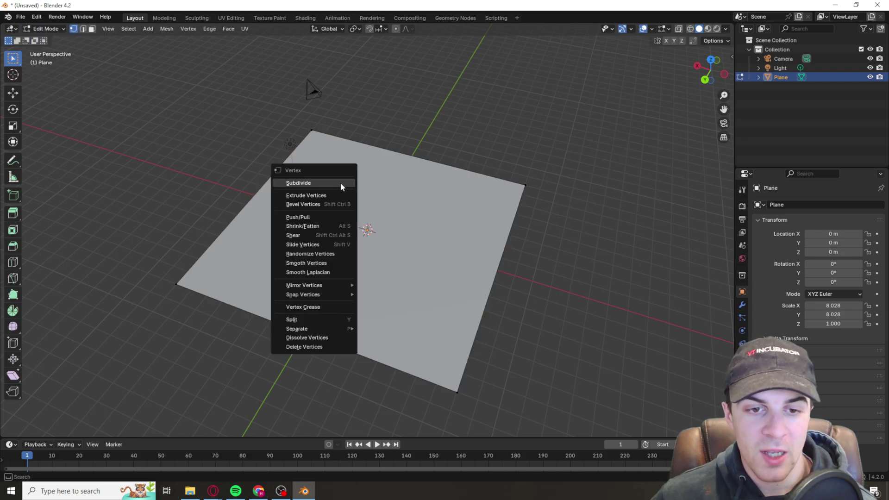
pyautogui.click(341, 184)
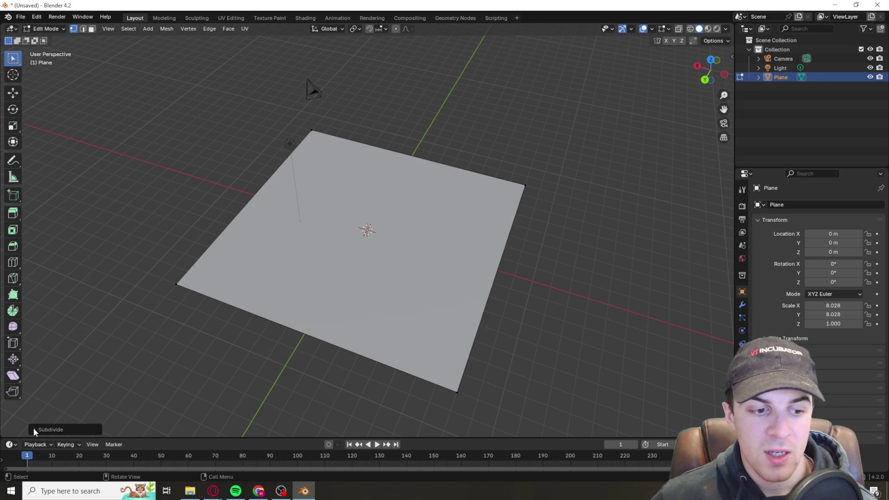
# - Set the Subdivide operation's Number of Cuts to 80
pyautogui.click(340, 211)
pyautogui.moveTo(319, 203); pyautogui.dragTo(712, 374, button='middle')
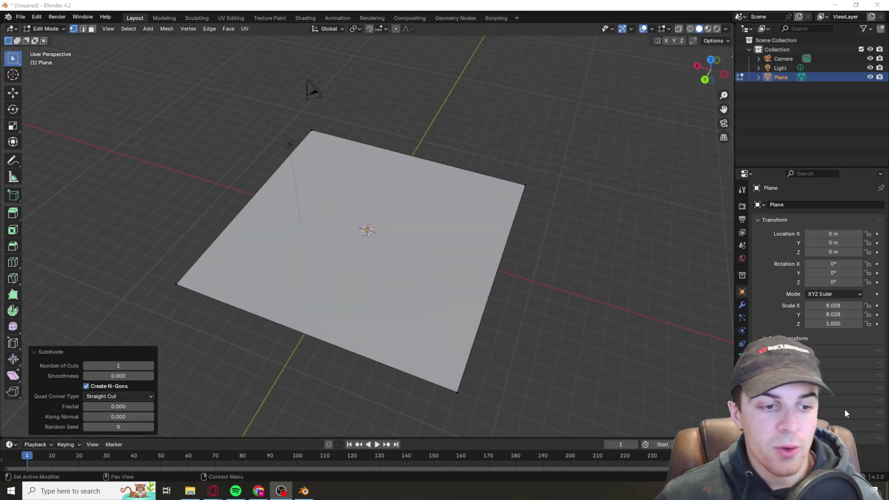
pyautogui.click(116, 365)
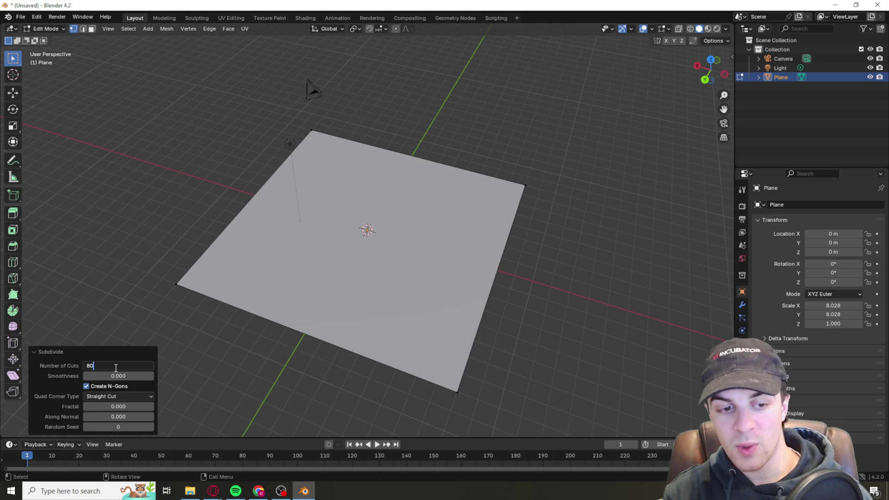
pyautogui.write('80')
pyautogui.press('Return')
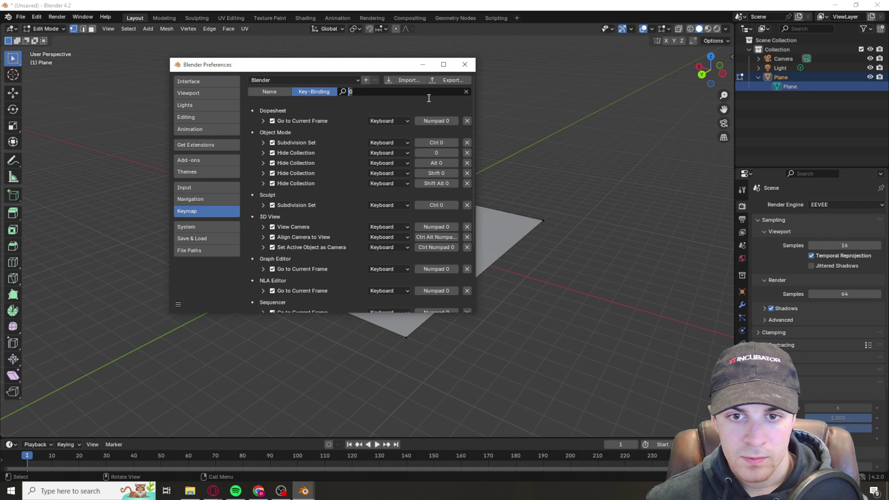
# - Close the keymap preferences, then enable the Node Wrangler add-on in Preferences
pyautogui.press('BackSpace')
pyautogui.click(464, 64)
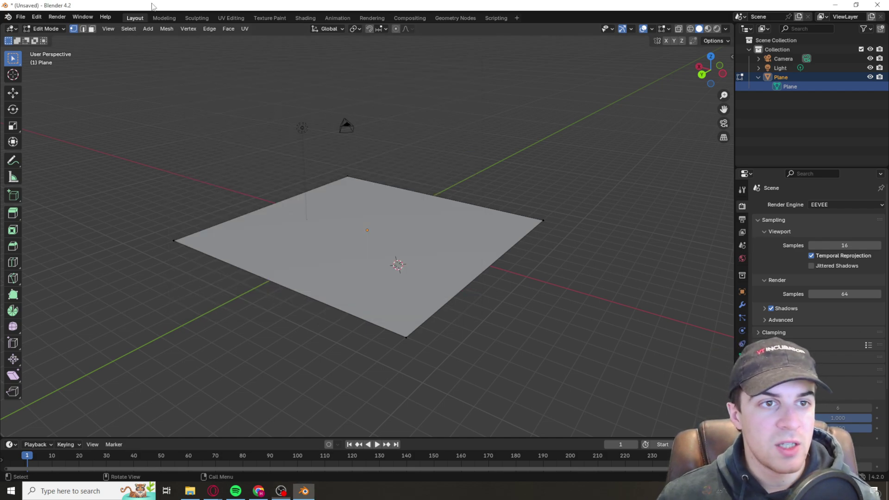
pyautogui.click(41, 19)
pyautogui.moveTo(57, 17)
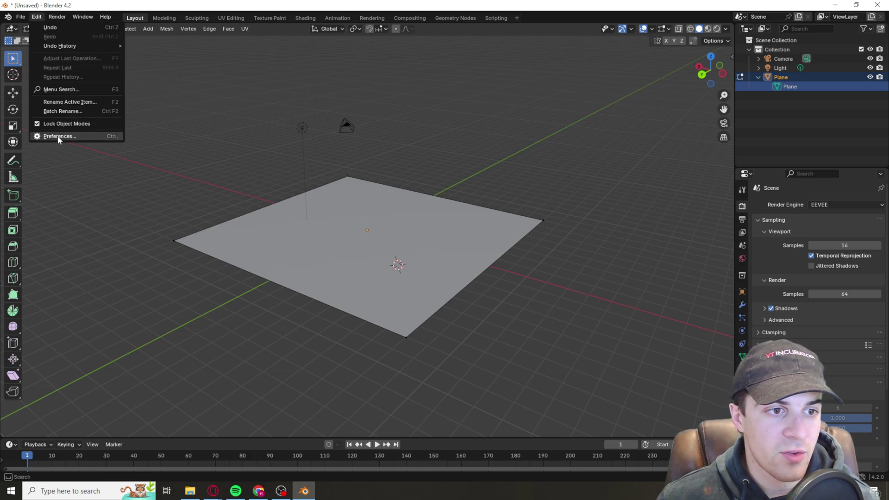
pyautogui.click(58, 135)
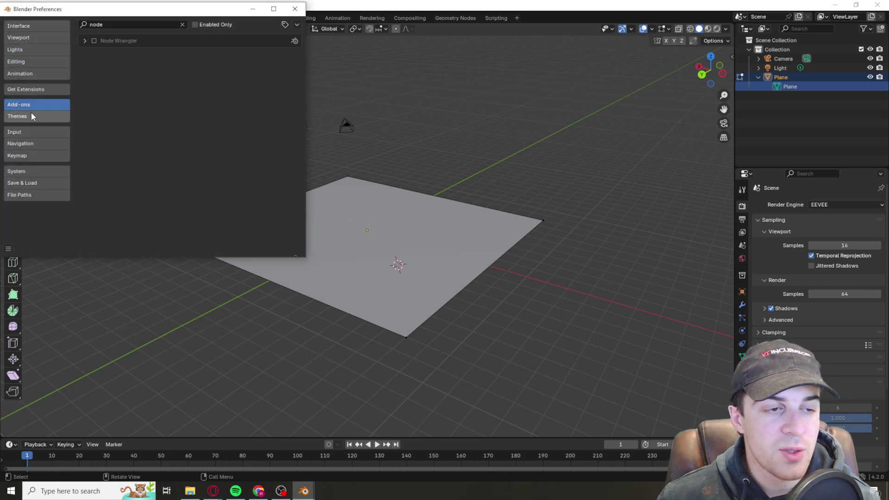
pyautogui.click(94, 42)
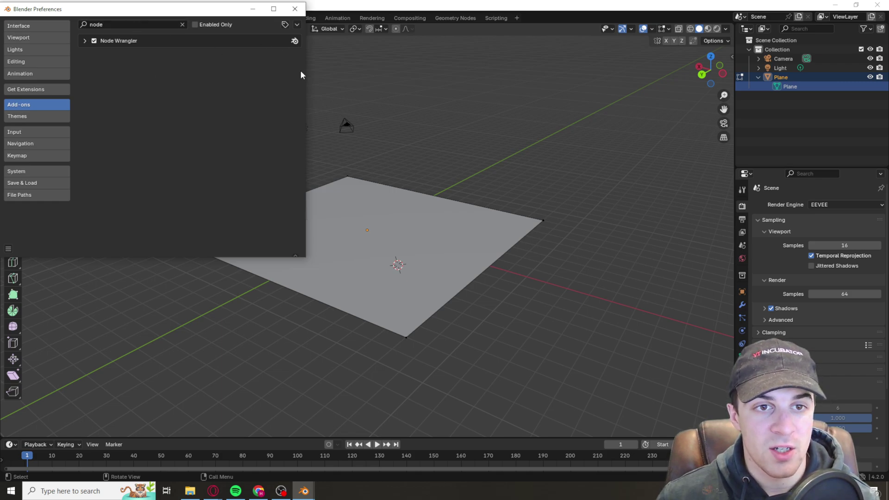
pyautogui.click(296, 10)
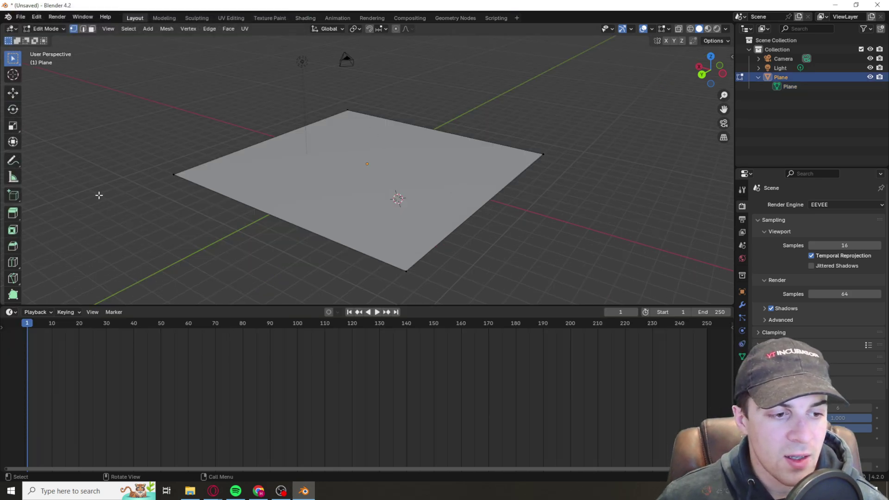
# - Turn the timeline into a Shader Editor and give the plane a new material, framing its nodes
pyautogui.click(12, 312)
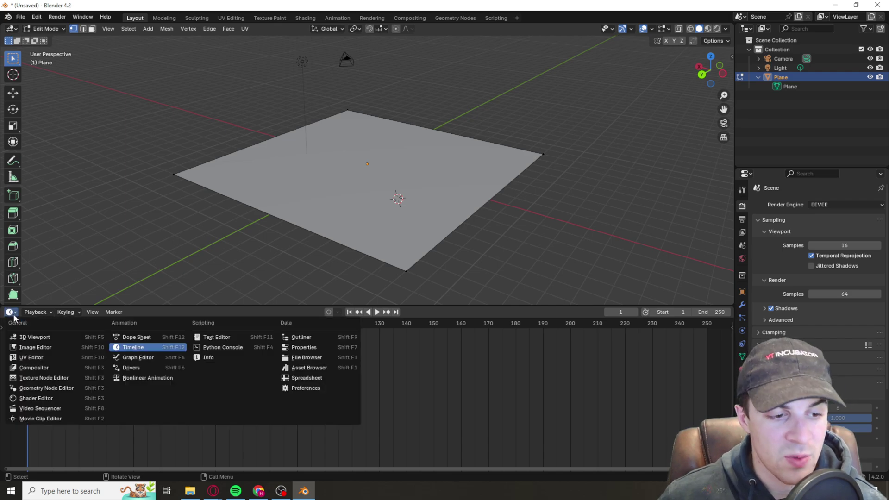
pyautogui.click(32, 397)
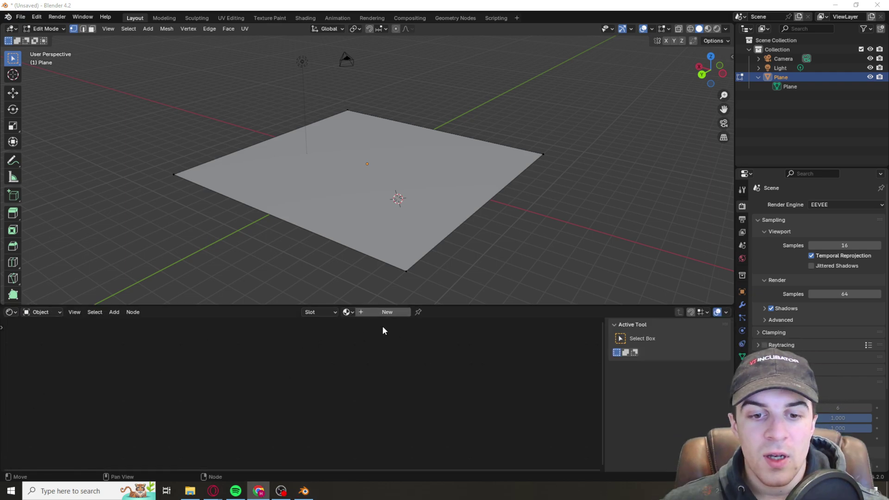
pyautogui.click(378, 312)
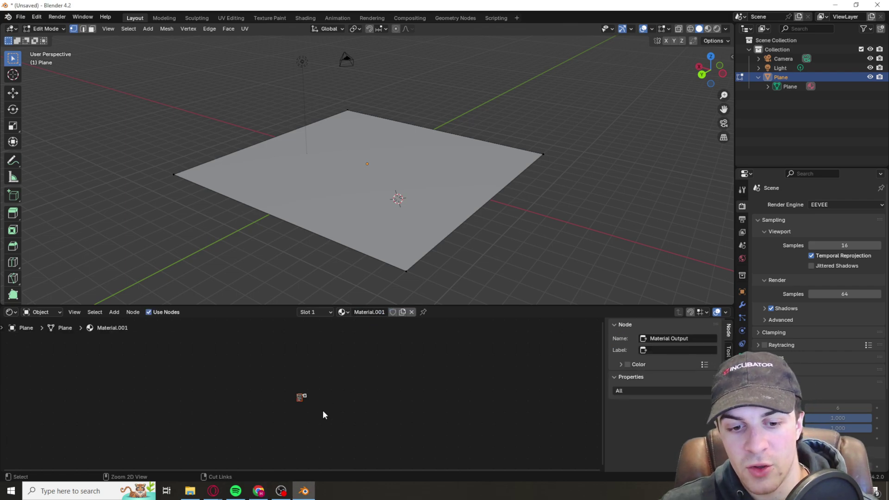
pyautogui.keyDown('ctrl'); pyautogui.scroll(5, 456, 414); pyautogui.keyUp('ctrl')
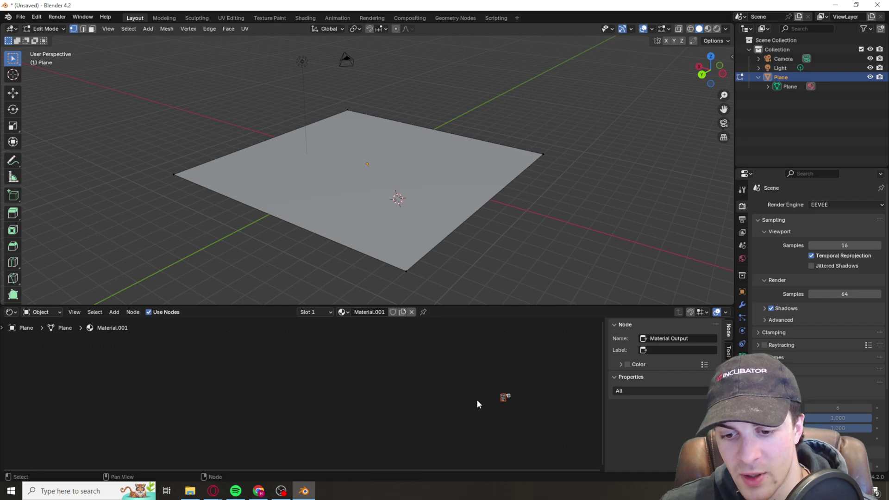
pyautogui.press('Home')
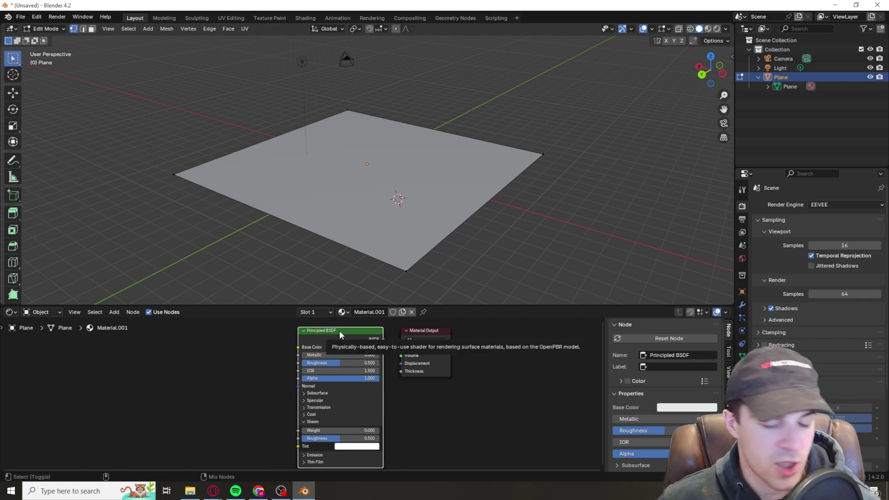
# - Load the four clay_roof_tiles_02 texture maps through Node Wrangler's Principled Texture Setup
pyautogui.hotkey('ctrl', 'shift', 't')
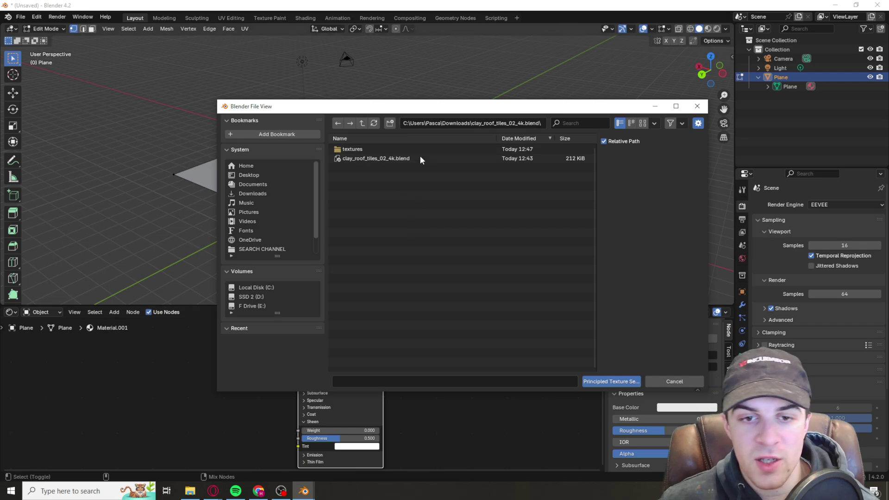
pyautogui.click(396, 151)
pyautogui.doubleClick(397, 151)
pyautogui.moveTo(402, 226); pyautogui.dragTo(384, 142)
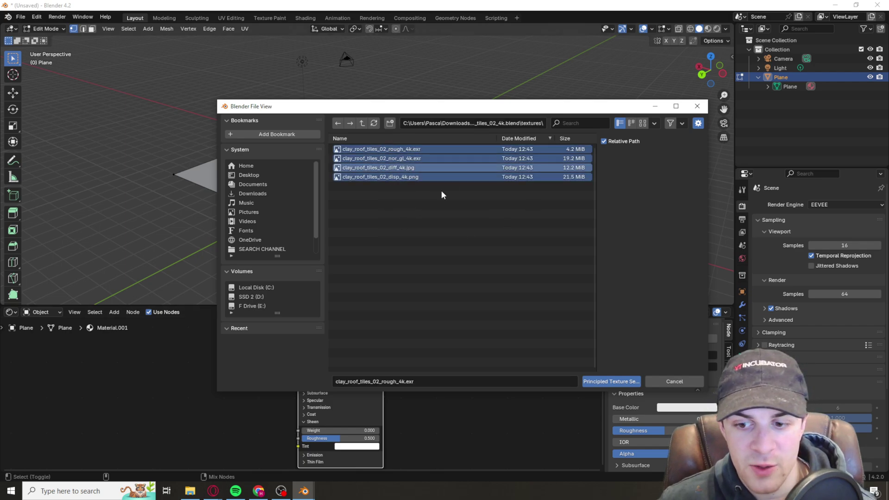
pyautogui.click(611, 382)
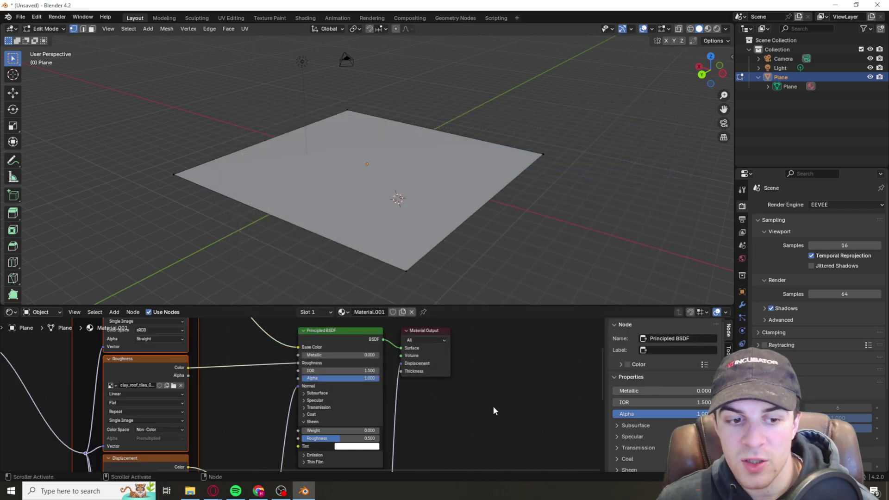
pyautogui.moveTo(463, 240); pyautogui.dragTo(440, 239, button='middle')
pyautogui.scroll(-2, 420, 368)
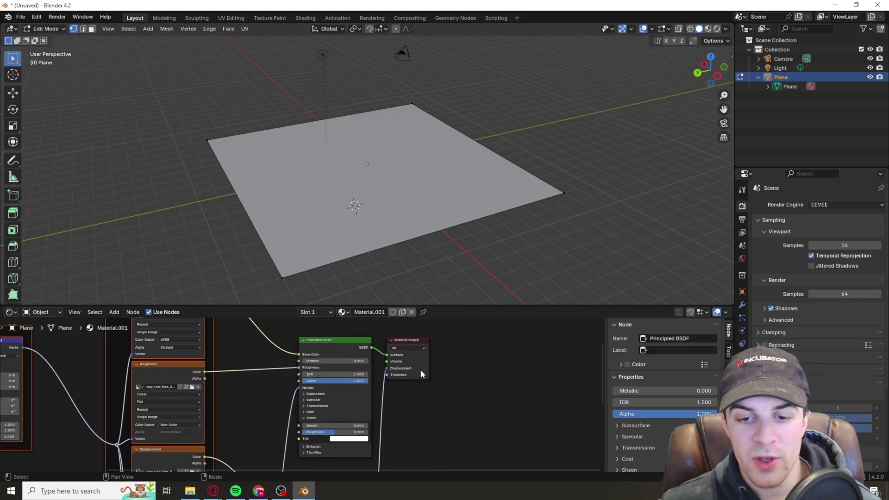
pyautogui.moveTo(523, 218); pyautogui.dragTo(556, 174, button='middle')
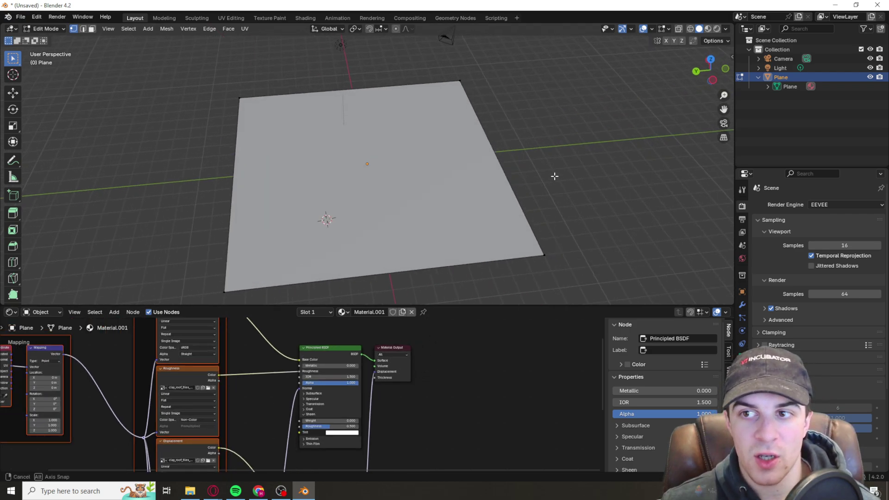
# - Switch the viewport to Rendered shading and orbit around the tiled plane
pyautogui.click(716, 29)
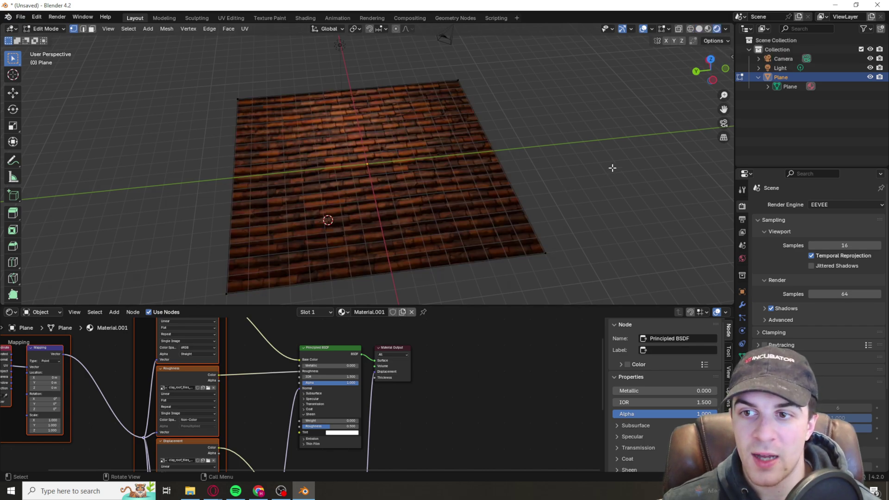
pyautogui.moveTo(612, 168); pyautogui.dragTo(589, 123, button='middle')
pyautogui.scroll(3, 446, 177)
pyautogui.scroll(-6, 452, 166)
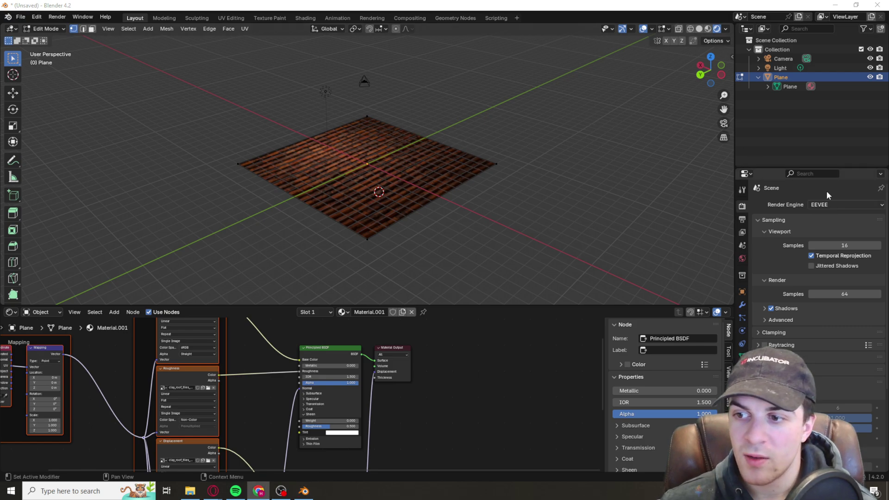
# - Set the render engine to Cycles with GPU Compute device, then show Material Properties
pyautogui.click(830, 205)
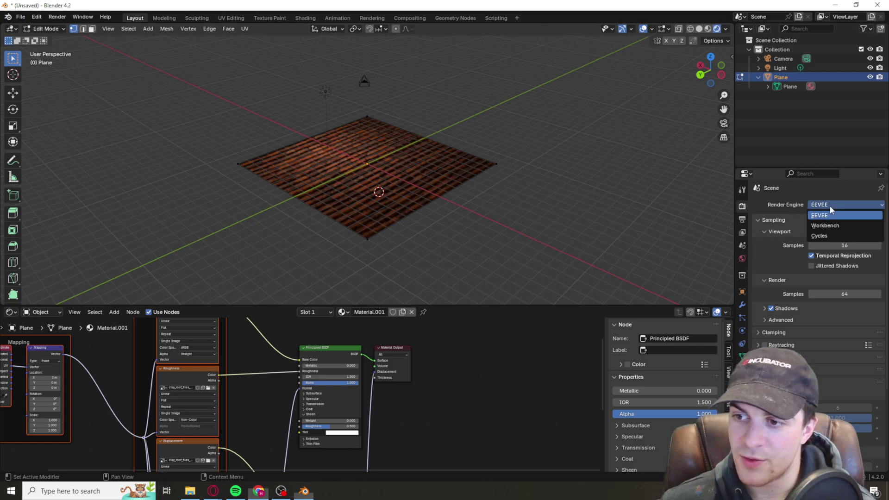
pyautogui.click(827, 231)
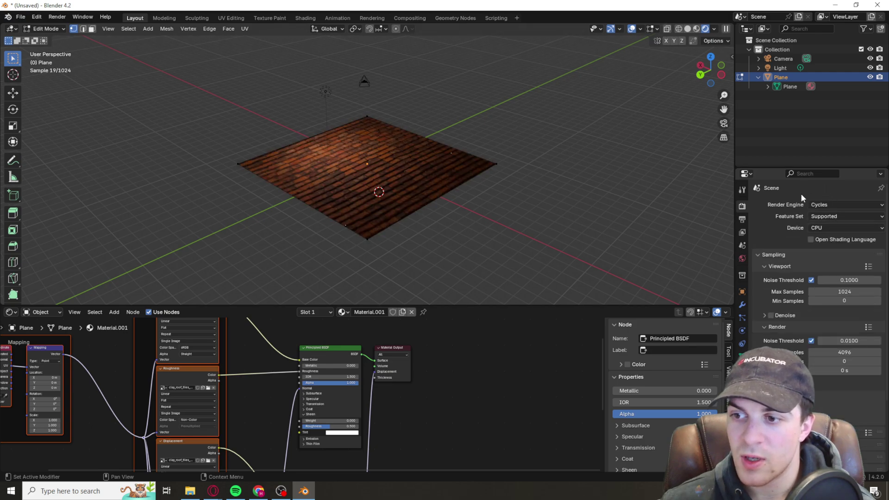
pyautogui.click(824, 229)
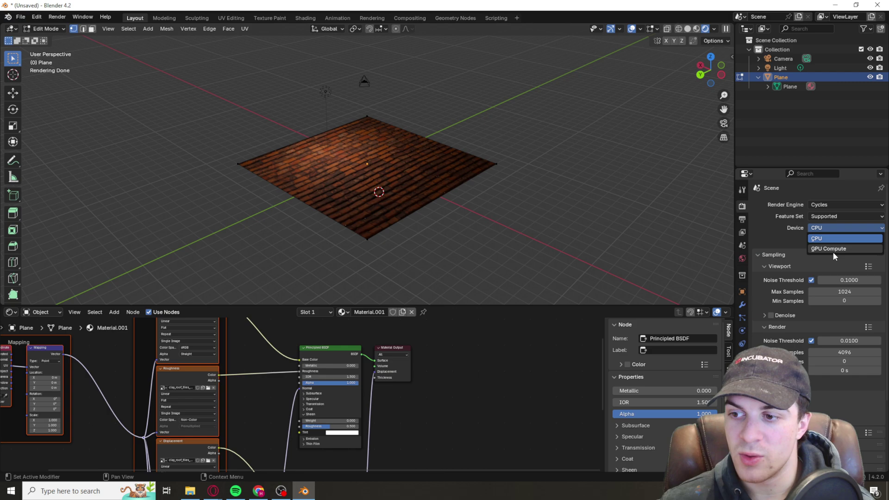
pyautogui.click(831, 250)
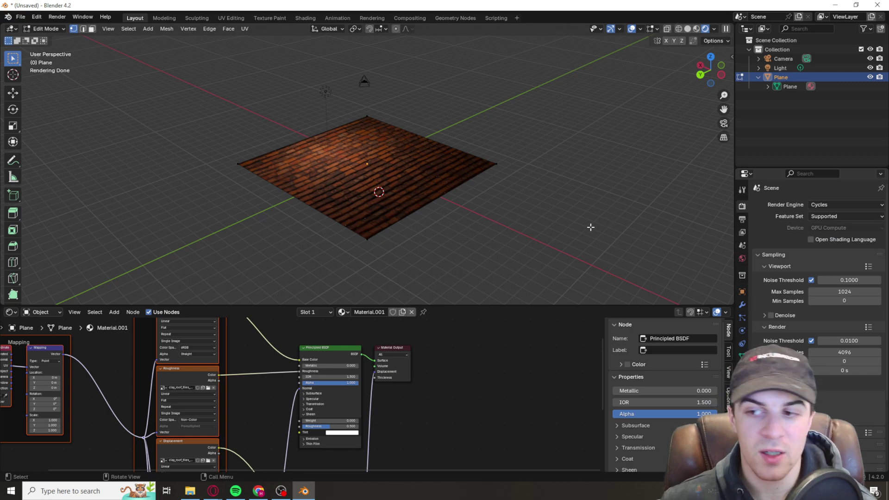
pyautogui.scroll(-5, 815, 259)
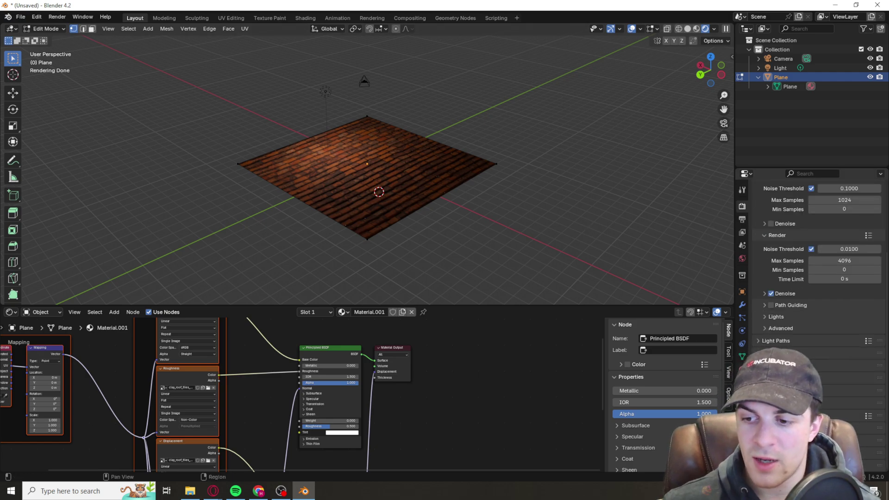
pyautogui.click(742, 369)
# - Tune the displacement Scale, trying 5.5 and 9.000, ending at 9.700, orbiting to inspect relief
pyautogui.scroll(-5, 841, 277)
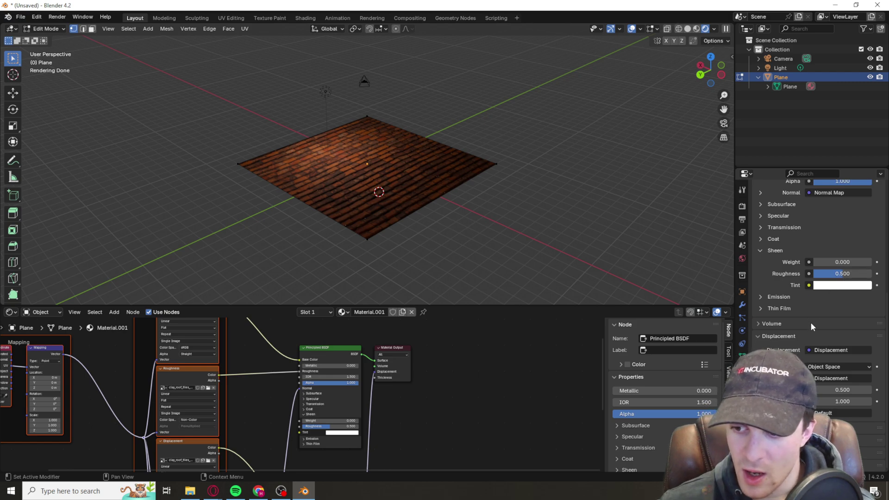
pyautogui.click(842, 390)
pyautogui.write('5.5')
pyautogui.press('Return')
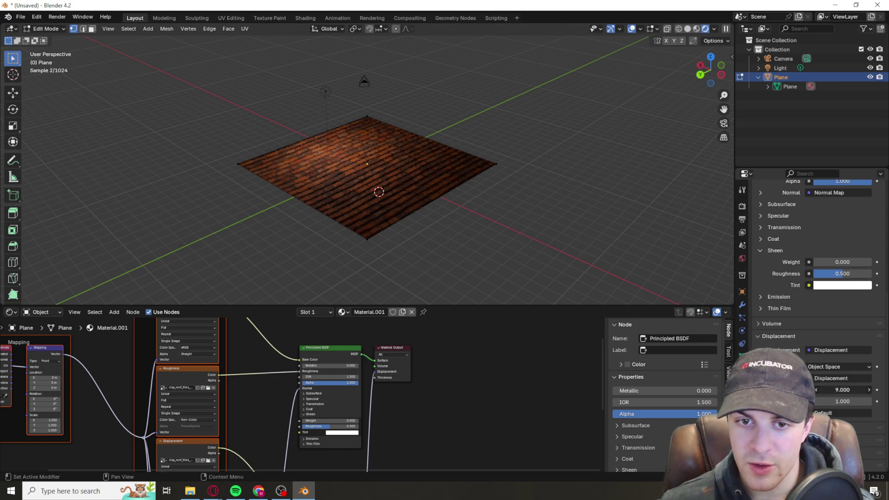
pyautogui.moveTo(843, 389); pyautogui.dragTo(833, 389)
pyautogui.moveTo(577, 244); pyautogui.dragTo(516, 234, button='middle')
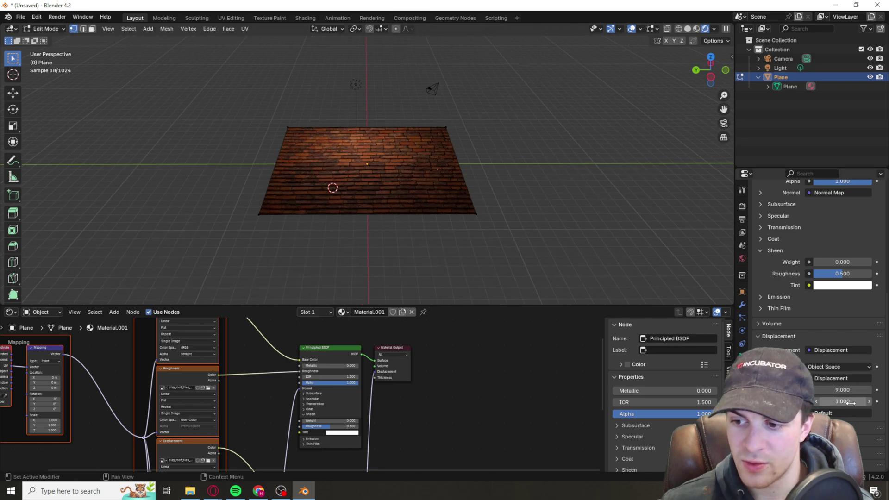
pyautogui.press('BackSpace')
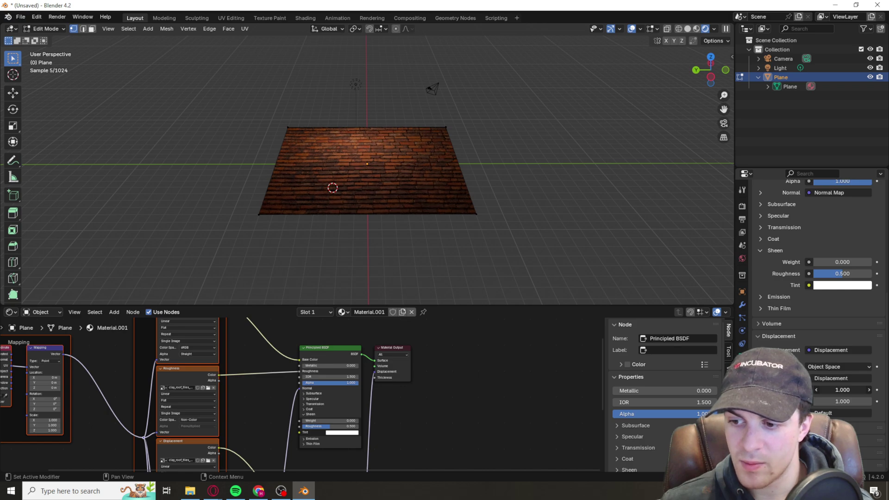
pyautogui.moveTo(509, 222); pyautogui.dragTo(436, 254, button='middle')
pyautogui.moveTo(435, 236)
pyautogui.mouseDown(button='middle')
pyautogui.moveTo(432, 224)
pyautogui.moveTo(433, 249)
pyautogui.mouseUp(button='middle')
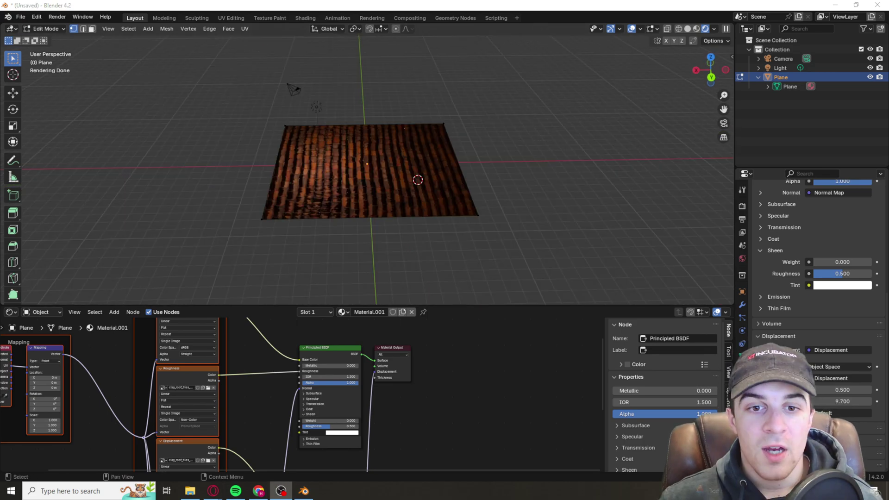
# - Orbit to a more top-down view to inspect the displaced roof tiles on the plane
pyautogui.moveTo(657, 162); pyautogui.dragTo(597, 204, button='middle')
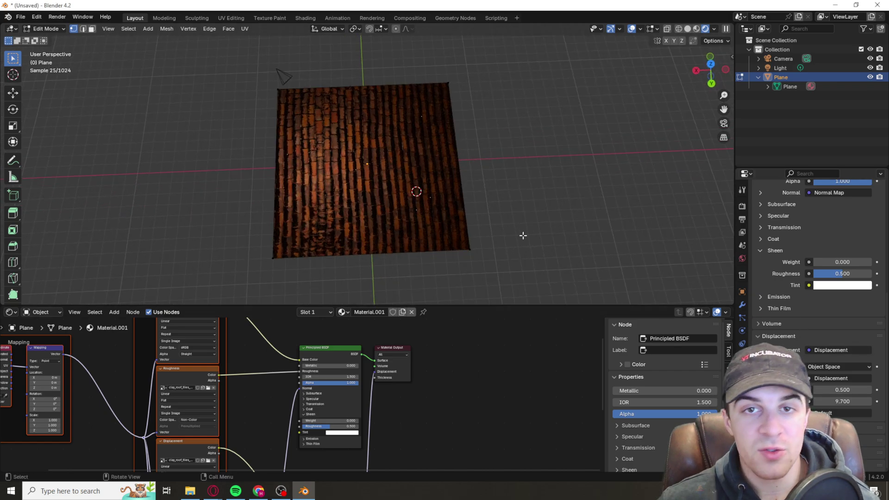
pyautogui.moveTo(551, 218); pyautogui.dragTo(523, 183, button='middle')
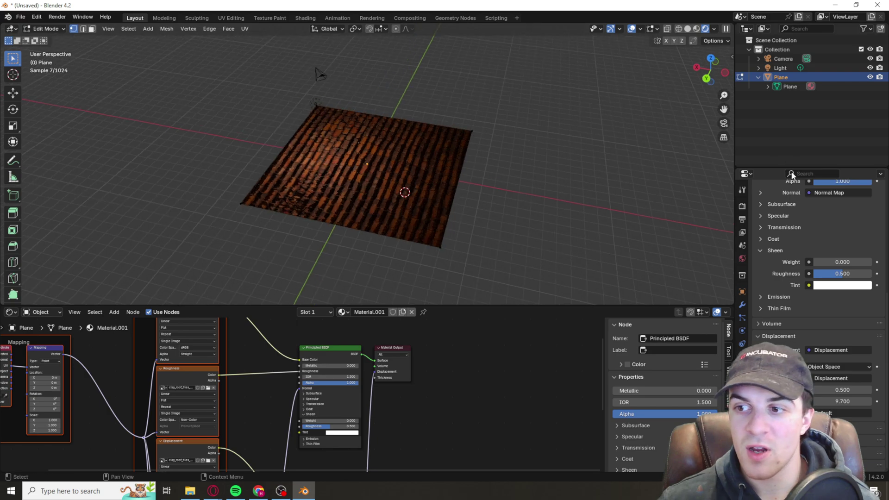
pyautogui.scroll(1, 754, 214)
# - Show the Cycles render settings (GPU Compute, 1024/4096 max samples) and orbit to a flat side view
pyautogui.click(742, 206)
pyautogui.scroll(5, 787, 231)
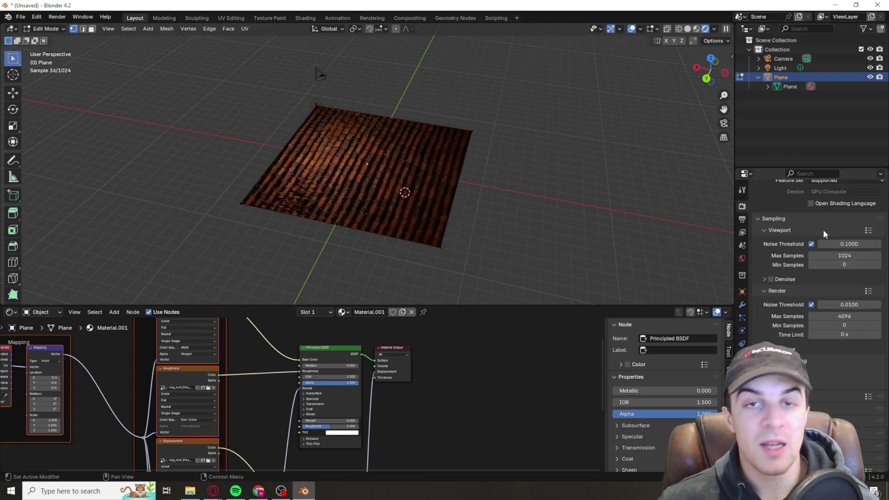
pyautogui.moveTo(505, 205); pyautogui.dragTo(459, 148, button='middle')
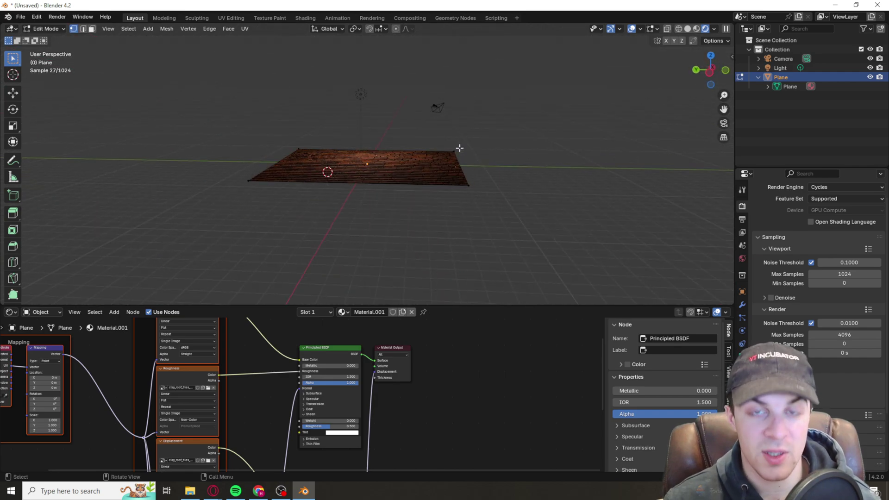